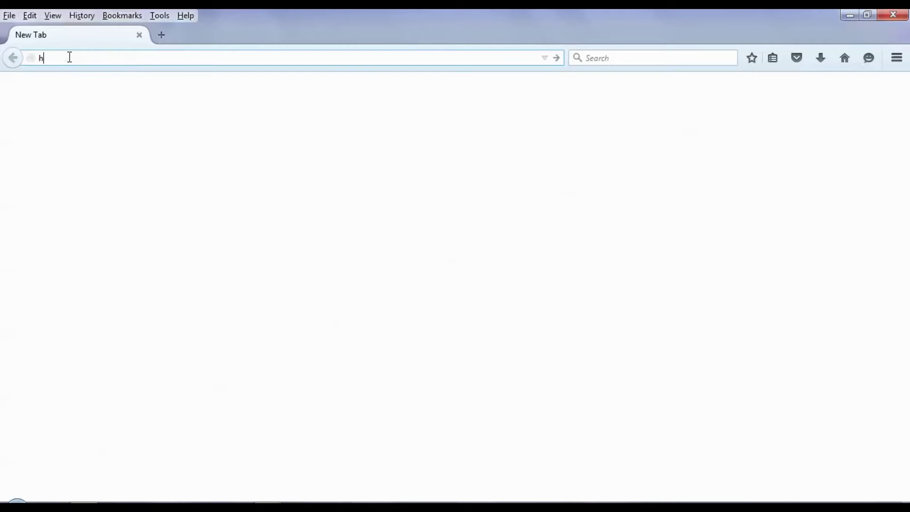
type("ttp")
type("://192.")
type("0.0.64/doc/page/login.asp?_1461456886769")
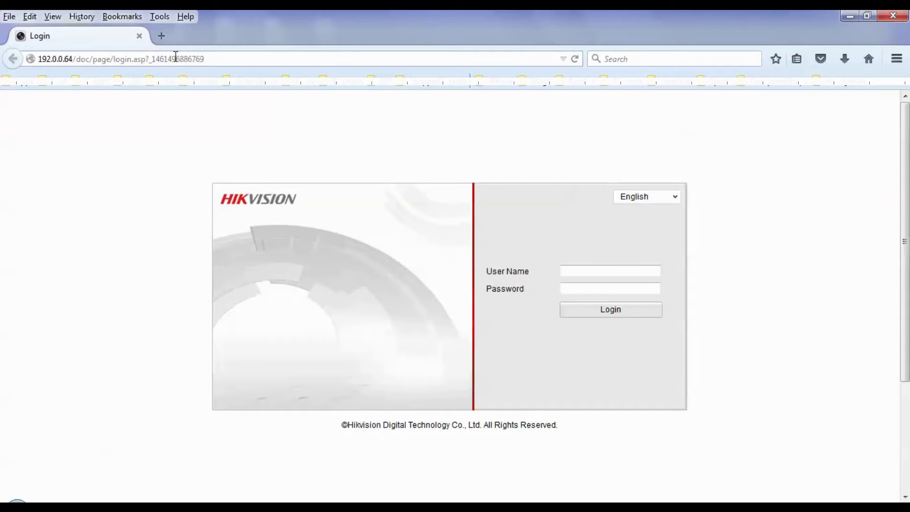
type("admin")
Step: Sign in with the user name and password, then go to the Configuration page
key("Tab")
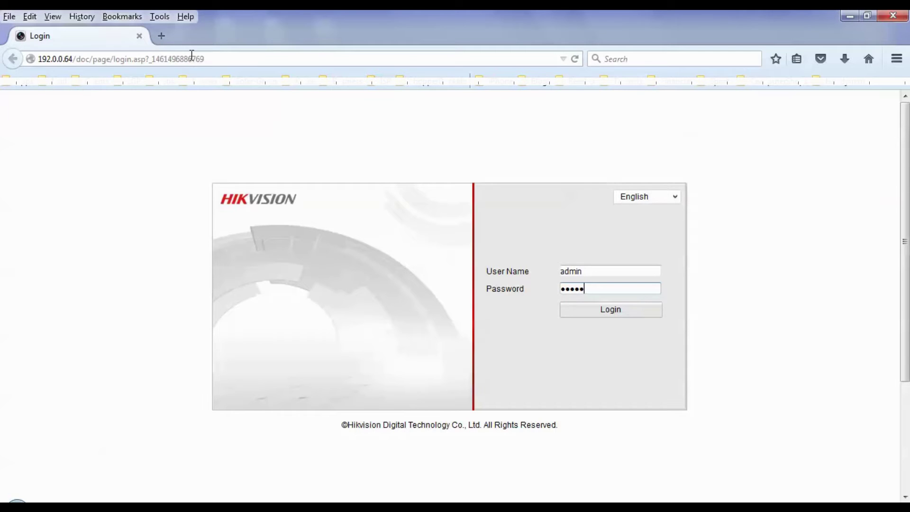
left_click(603, 313)
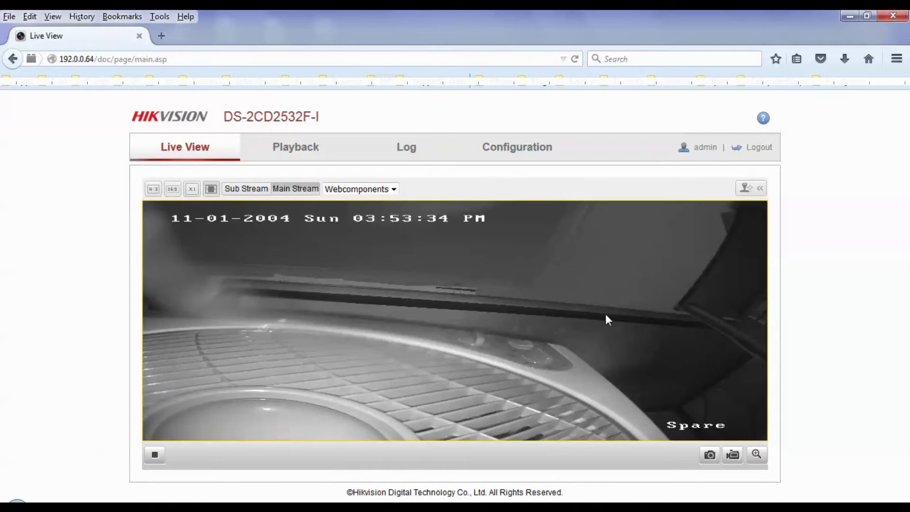
left_click(495, 157)
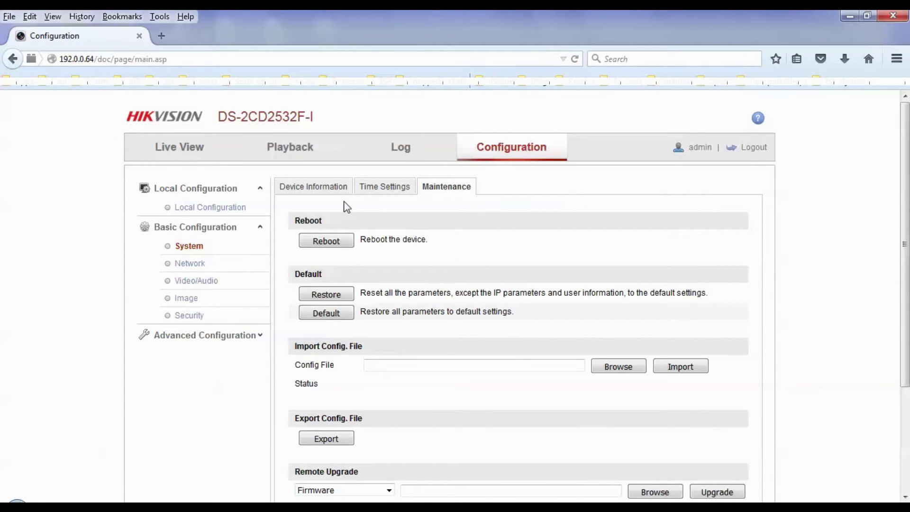
Step: Confirm firmware V5.2.0 build 141015 in Device Information, then go to Maintenance
left_click(326, 191)
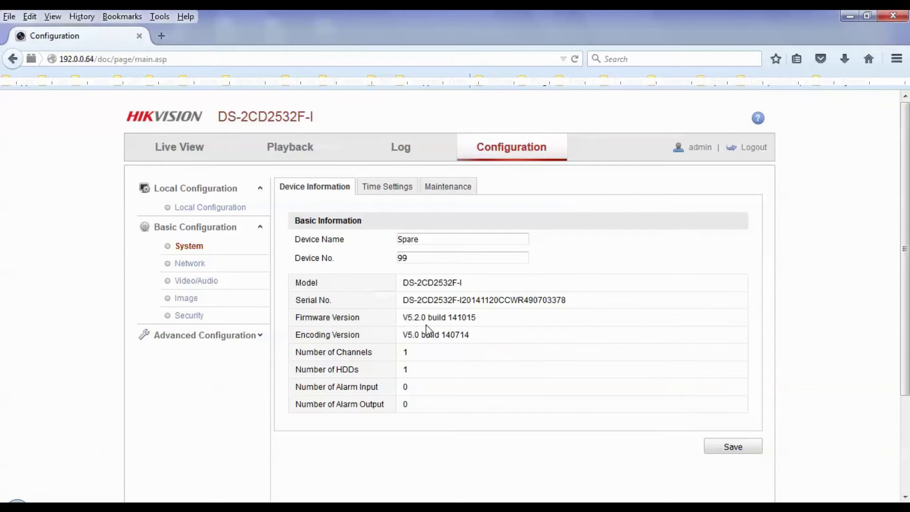
left_click_drag(293, 317, 307, 337)
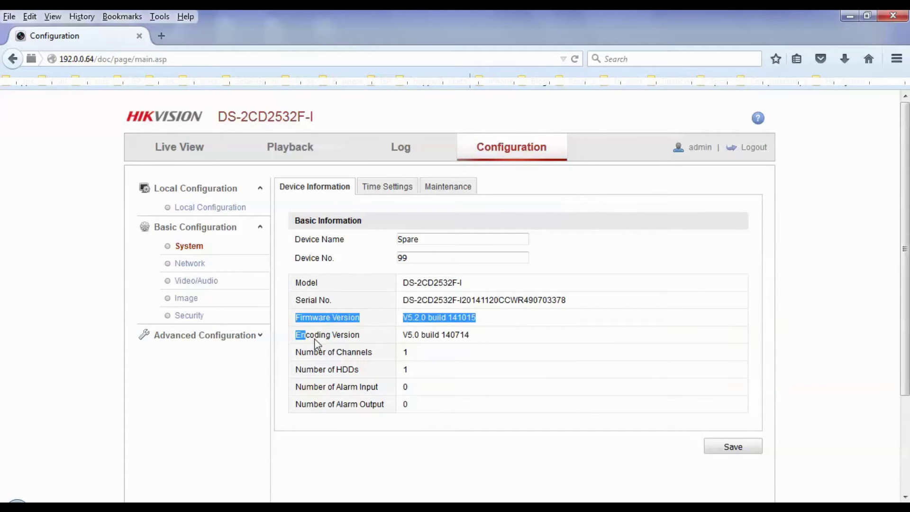
left_click(443, 339)
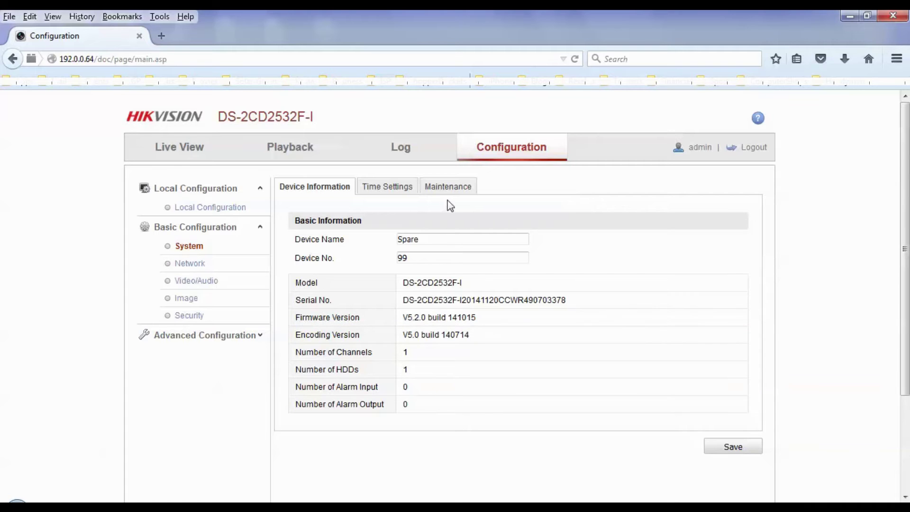
left_click(443, 188)
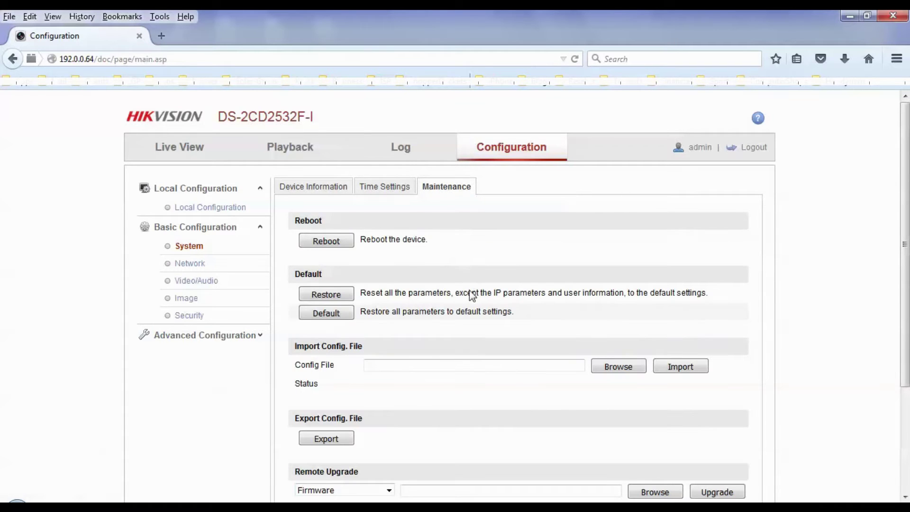
scroll(464, 299, "down", 2)
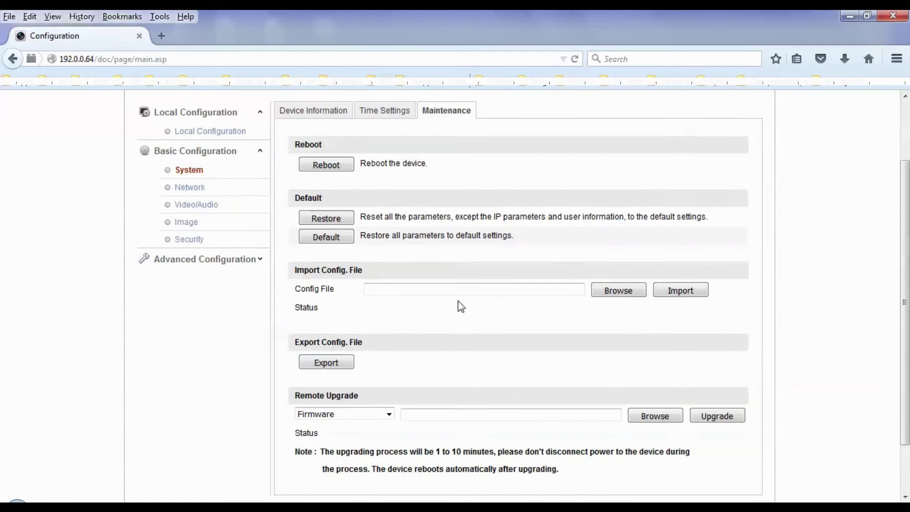
Step: Export the config as ds-2cd2532-pre-upgrade-backup to D:\Temp\Camera_Backups
left_click(339, 368)
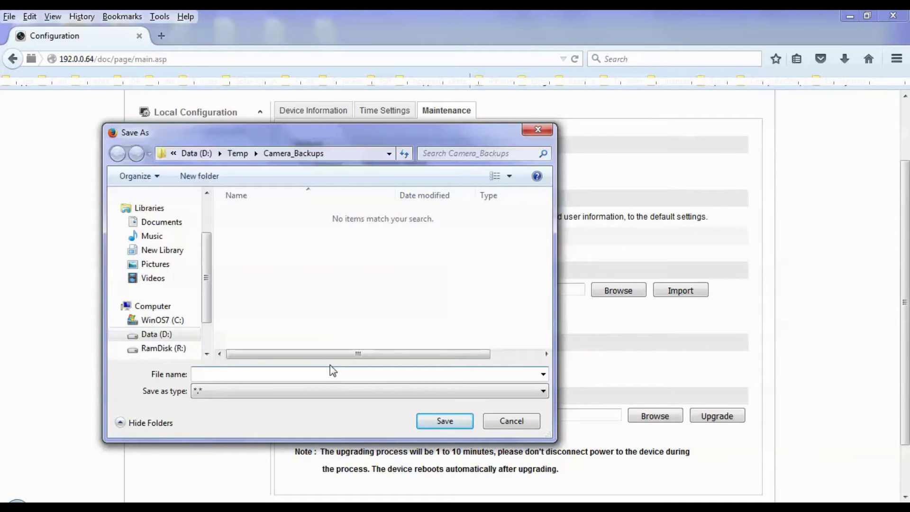
type("ds-")
type("2cd")
type("2532-")
type("pre-up")
type("grade-back")
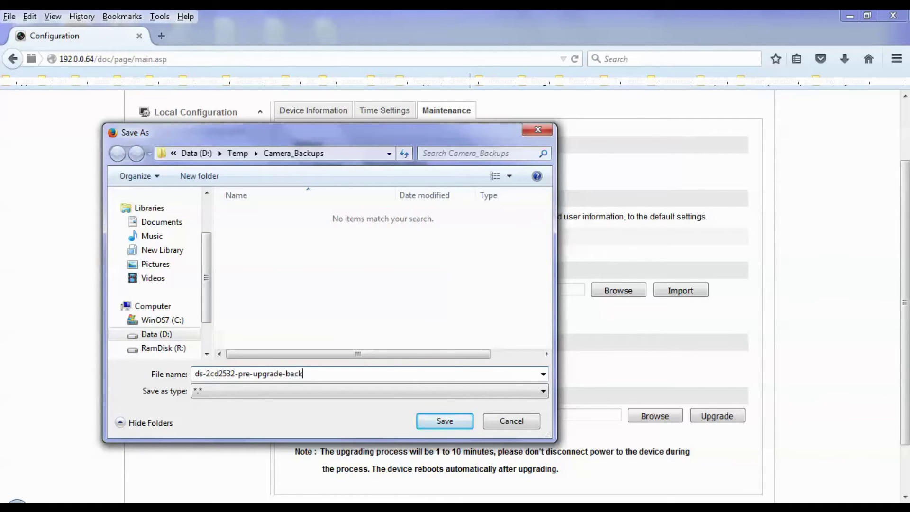
type("up")
left_click(445, 422)
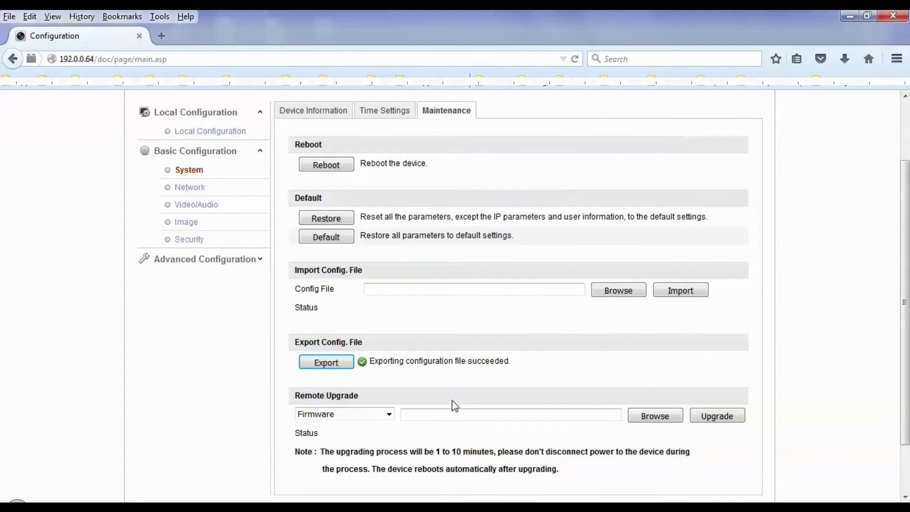
scroll(459, 371, "down", 2)
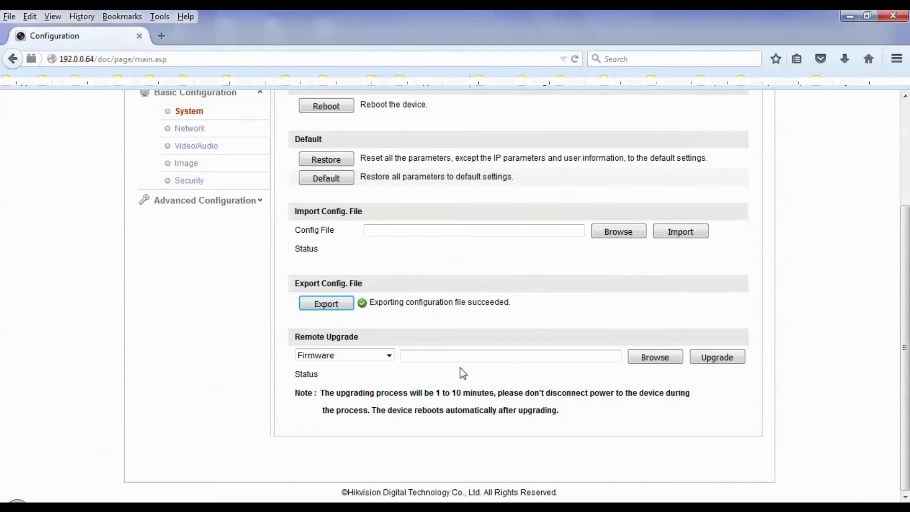
Step: Keep Firmware as the upgrade type and load the V5.3.0 .dav file from R:\Hik-IPC-Firmware
left_click(389, 356)
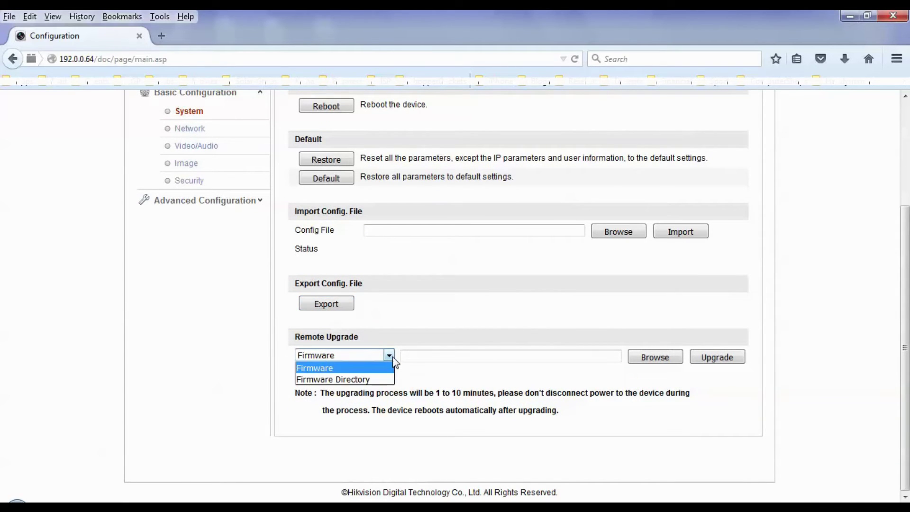
left_click(394, 363)
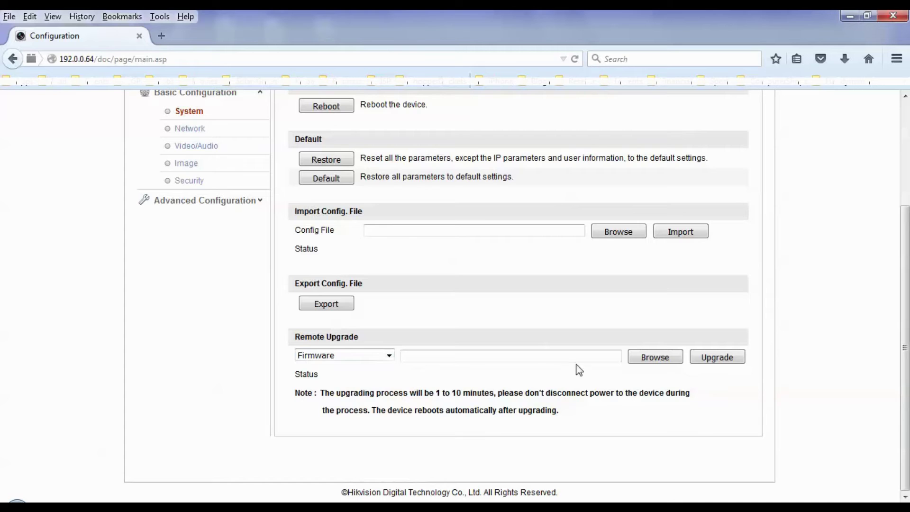
left_click(655, 357)
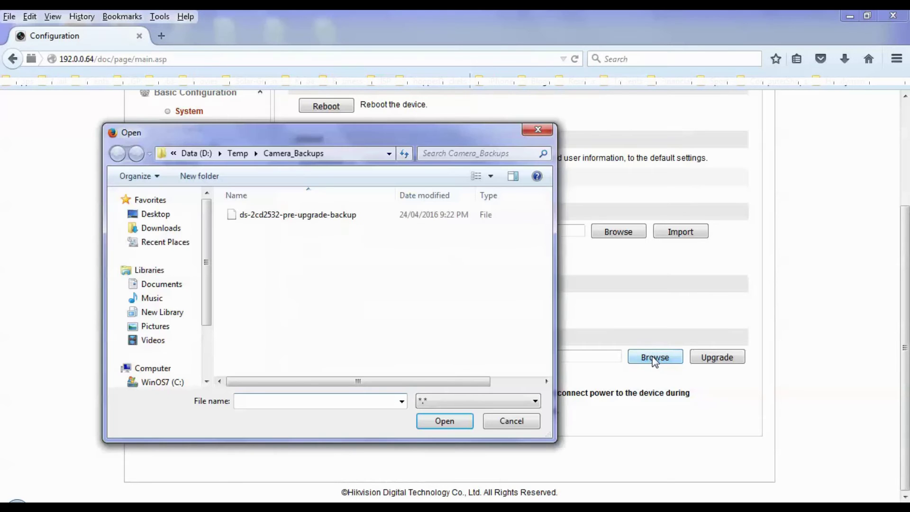
left_click_drag(205, 320, 210, 370)
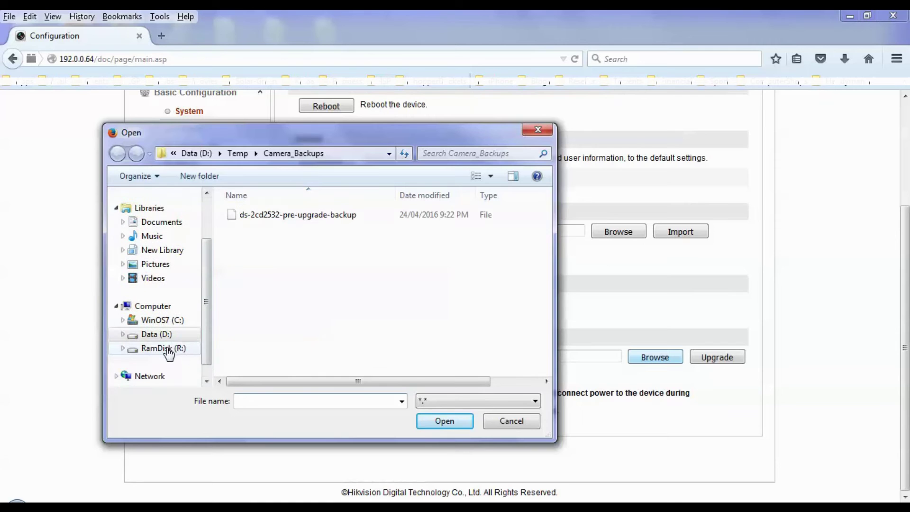
left_click(172, 349)
double_click(271, 257)
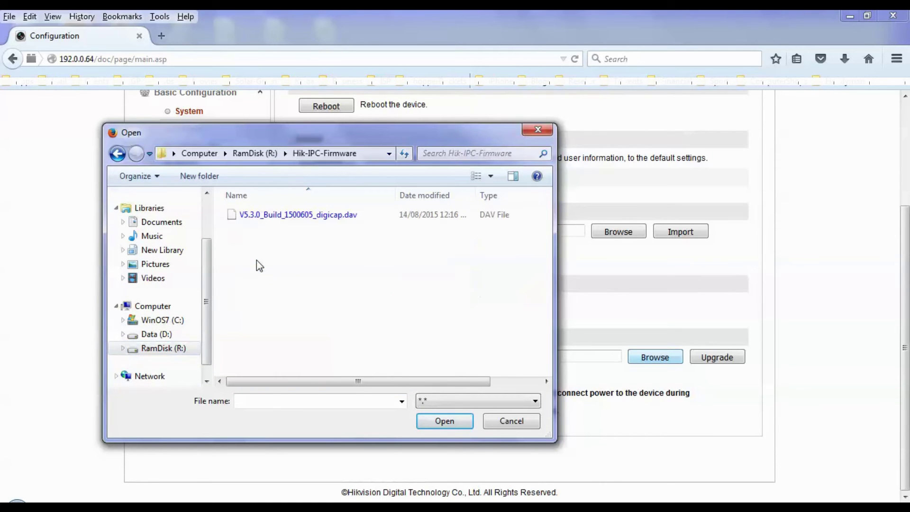
left_click(280, 221)
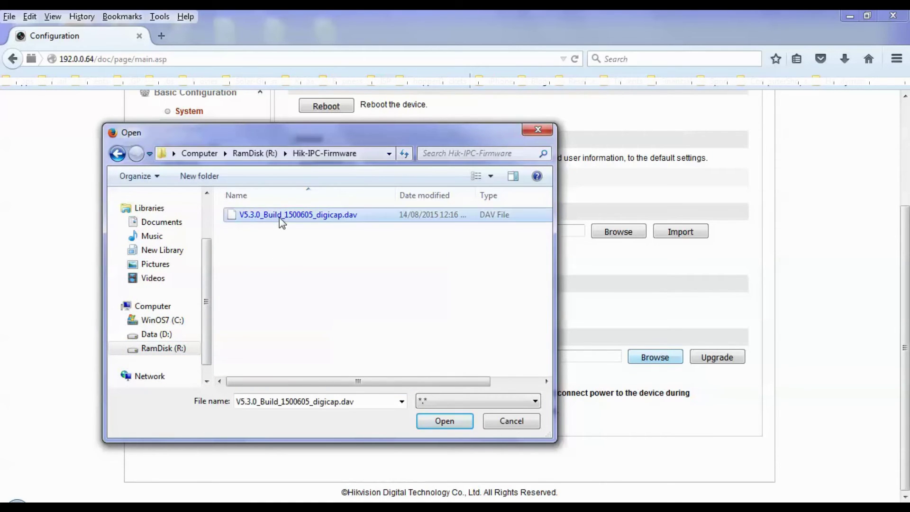
left_click(435, 422)
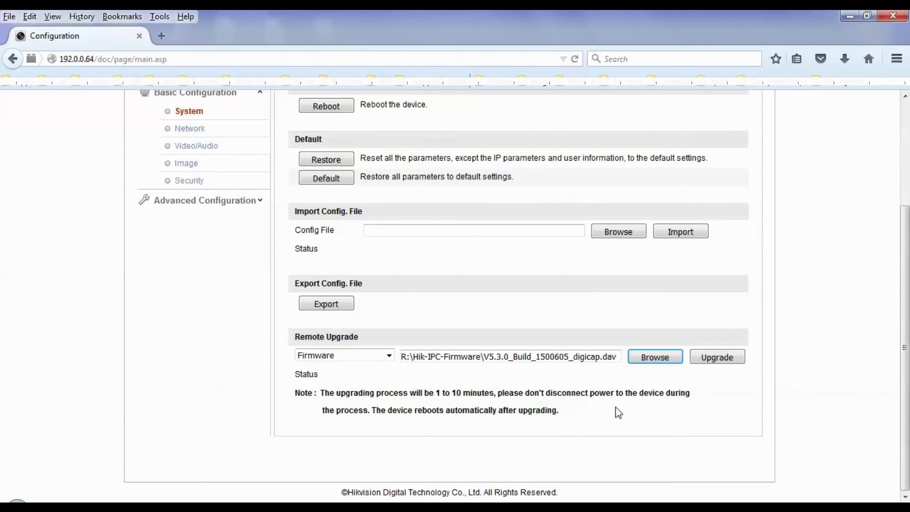
Step: Run the firmware upgrade, accepting the automatic reboot
left_click(713, 362)
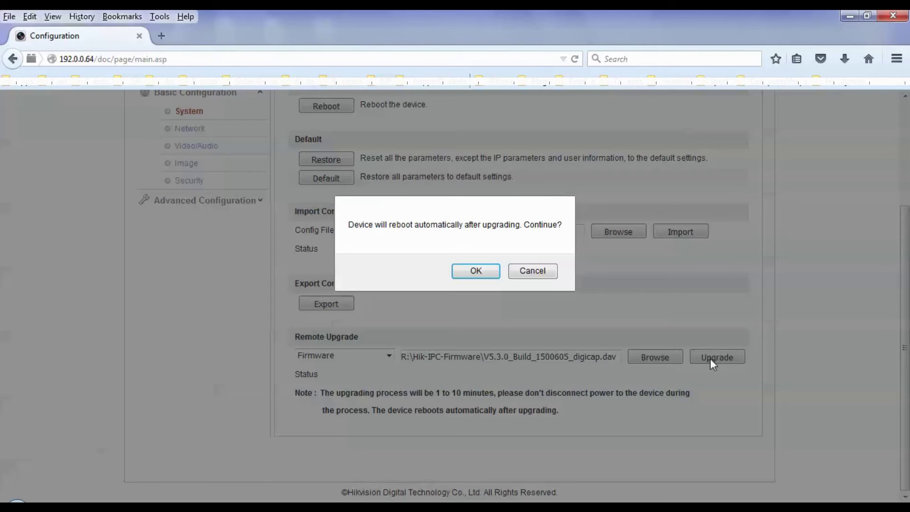
left_click(477, 273)
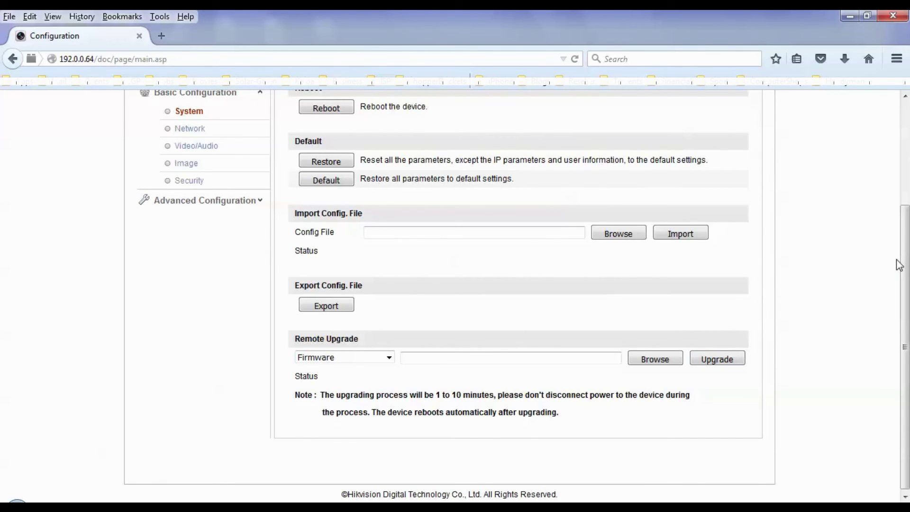
left_click_drag(899, 265, 901, 142)
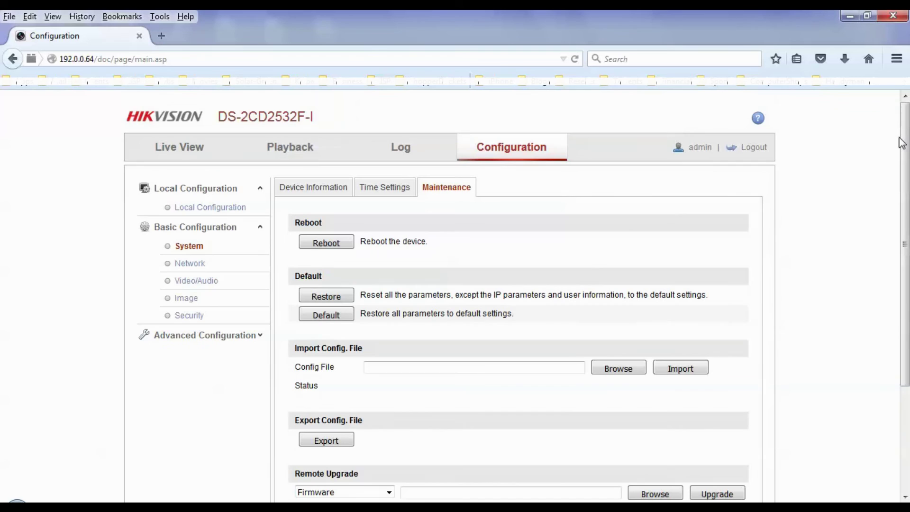
Step: Check the Device Information page shows Firmware Version V5.3.0 build 150605
left_click(307, 189)
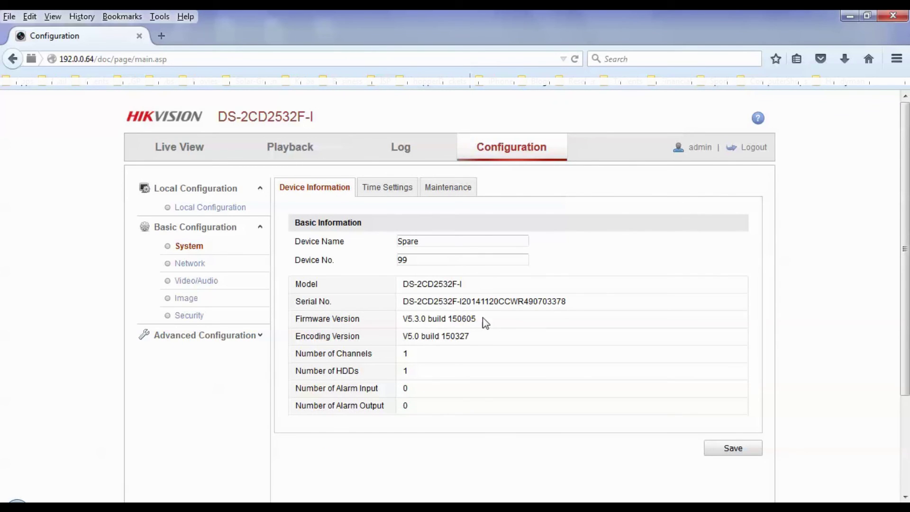
left_click_drag(483, 318, 297, 318)
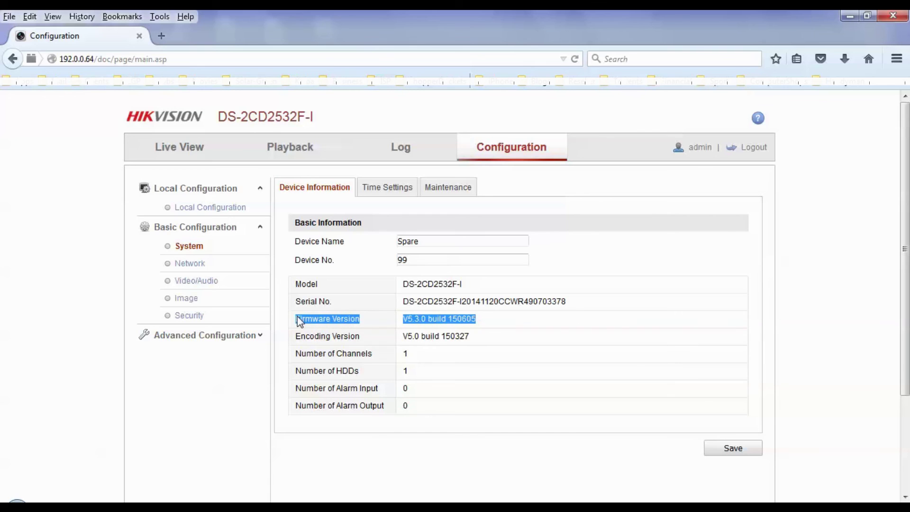
left_click(502, 322)
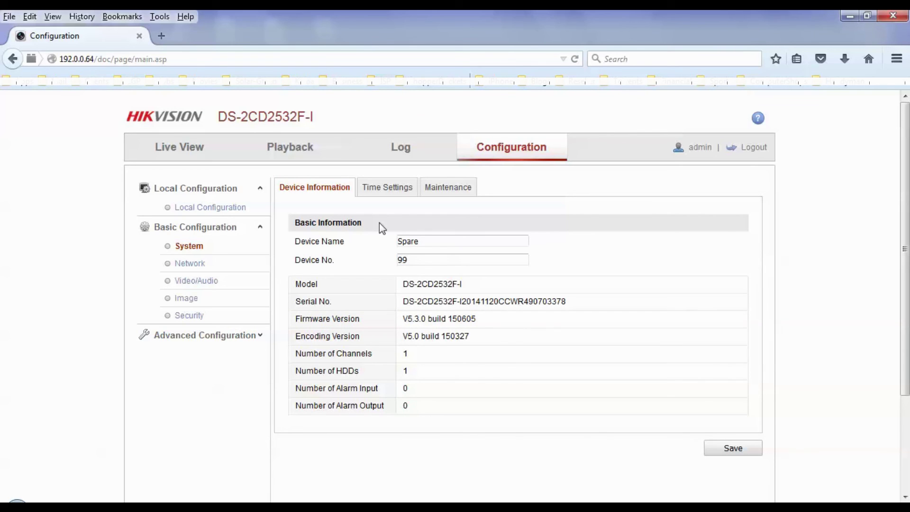
Step: Log out of the camera, confirming the 'Log out?' prompt
left_click(746, 149)
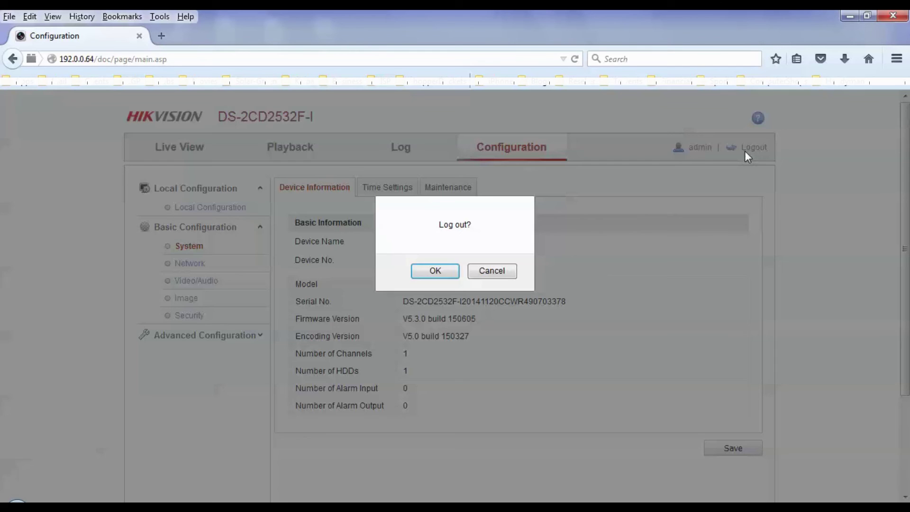
left_click(437, 271)
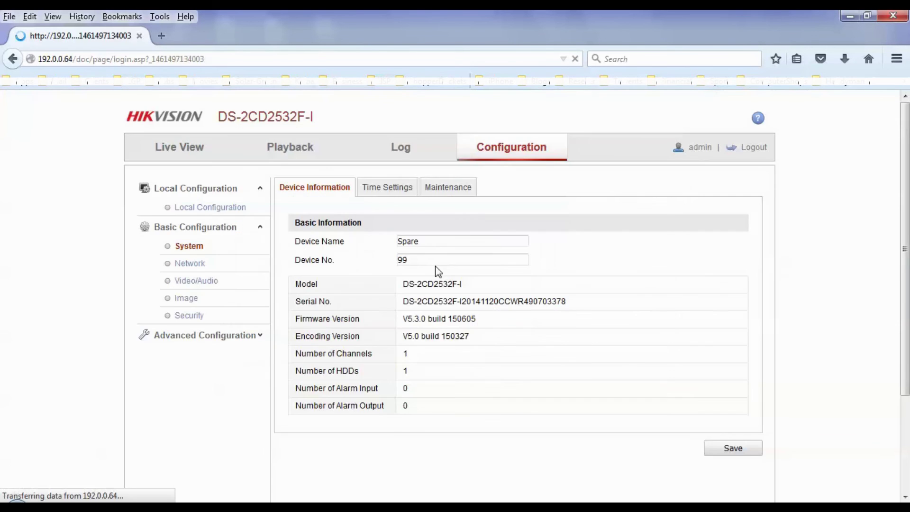